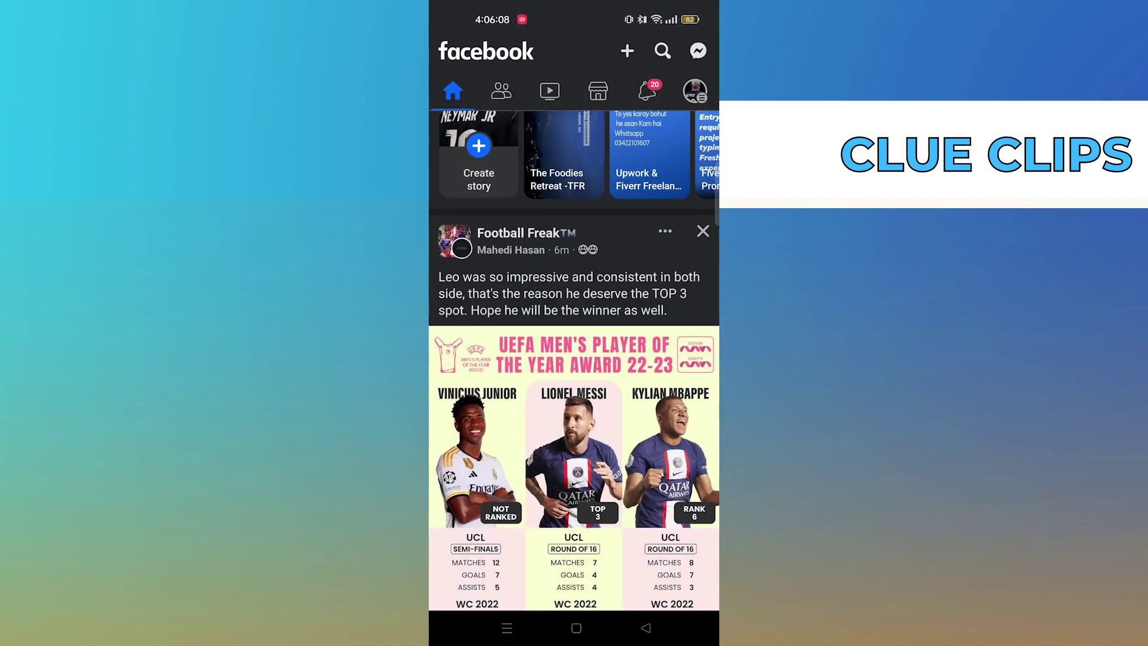
scroll(574, 359, up, 2)
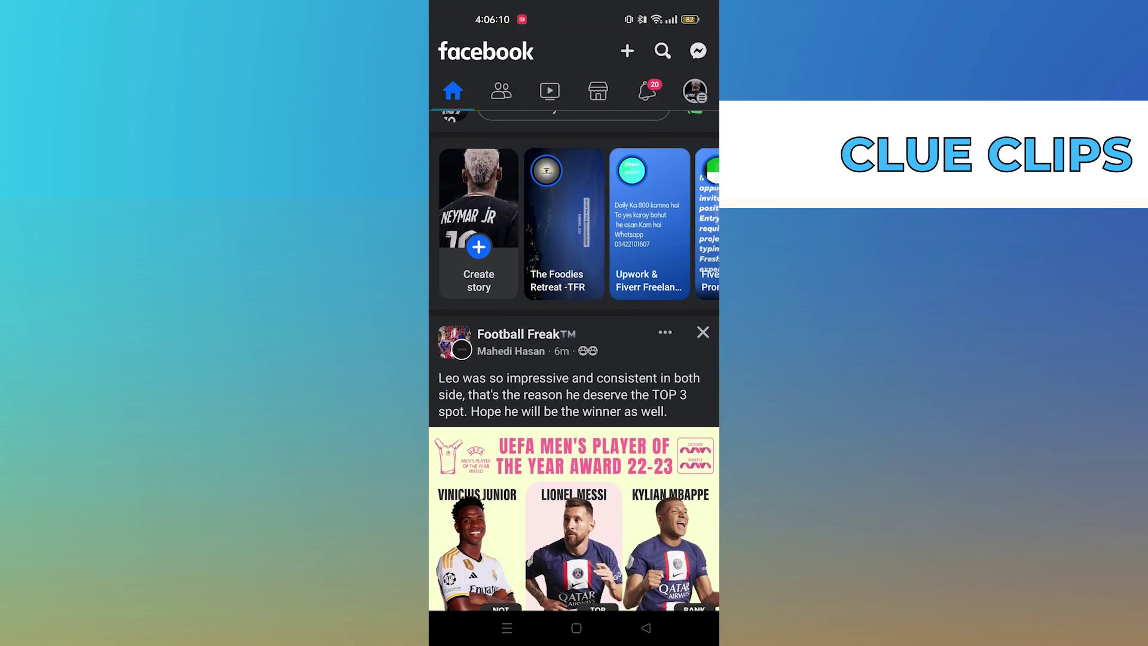
- Go from the menu through Settings & privacy to Settings, then view the empty Blocking list
click(695, 91)
scroll(574, 358, down, 2)
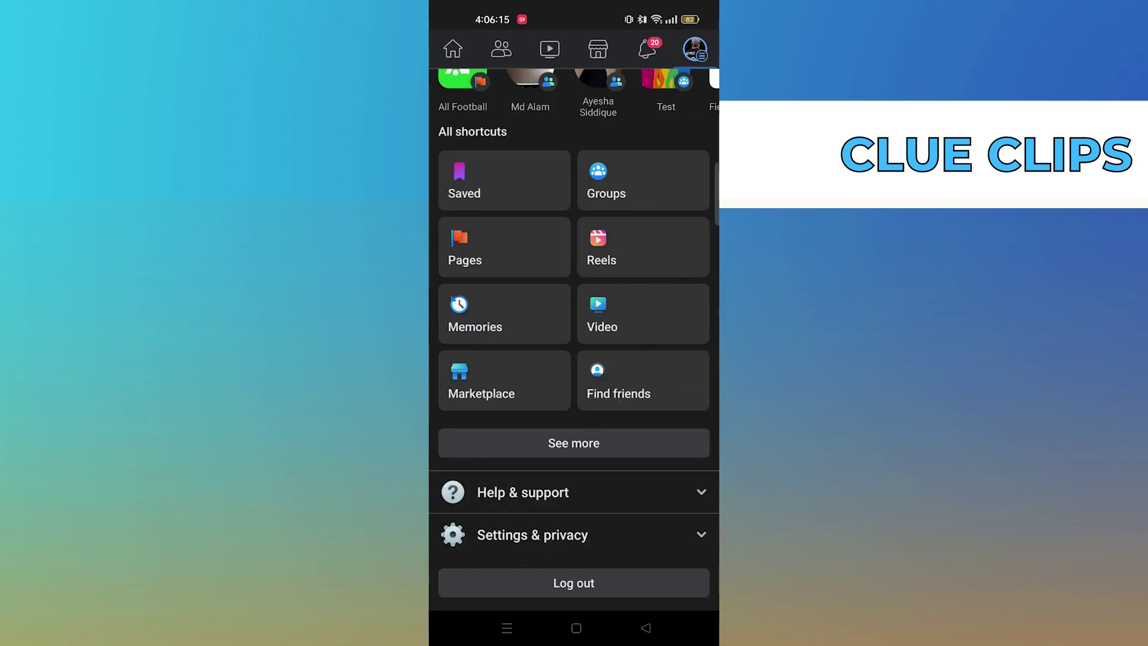
click(533, 535)
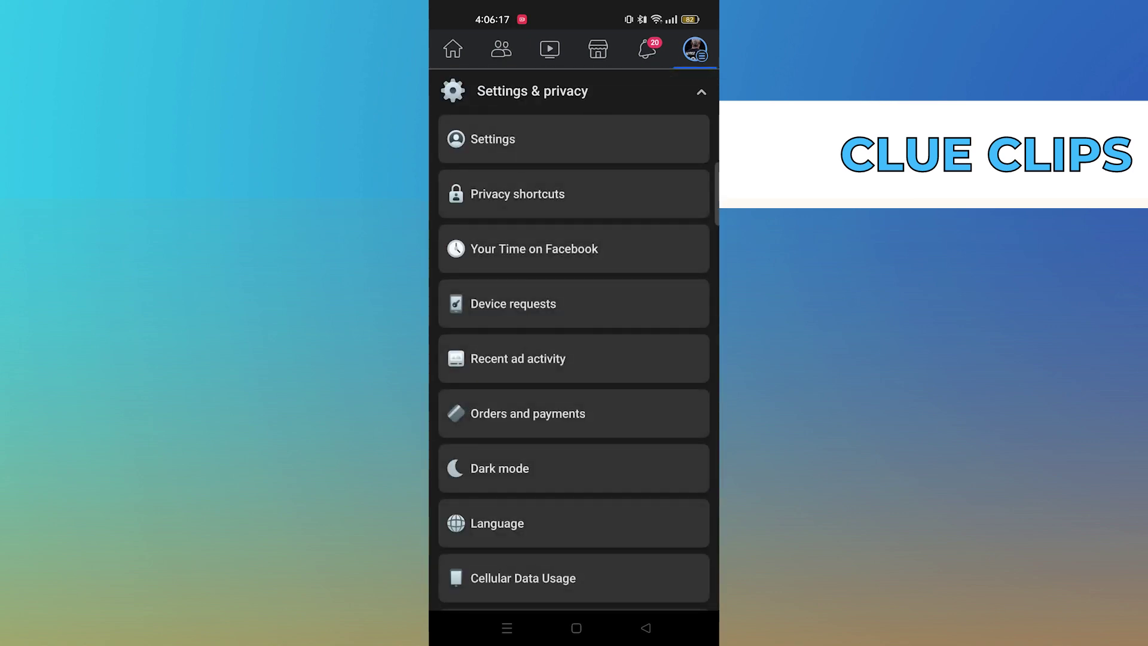
scroll(574, 358, up, 2)
click(632, 278)
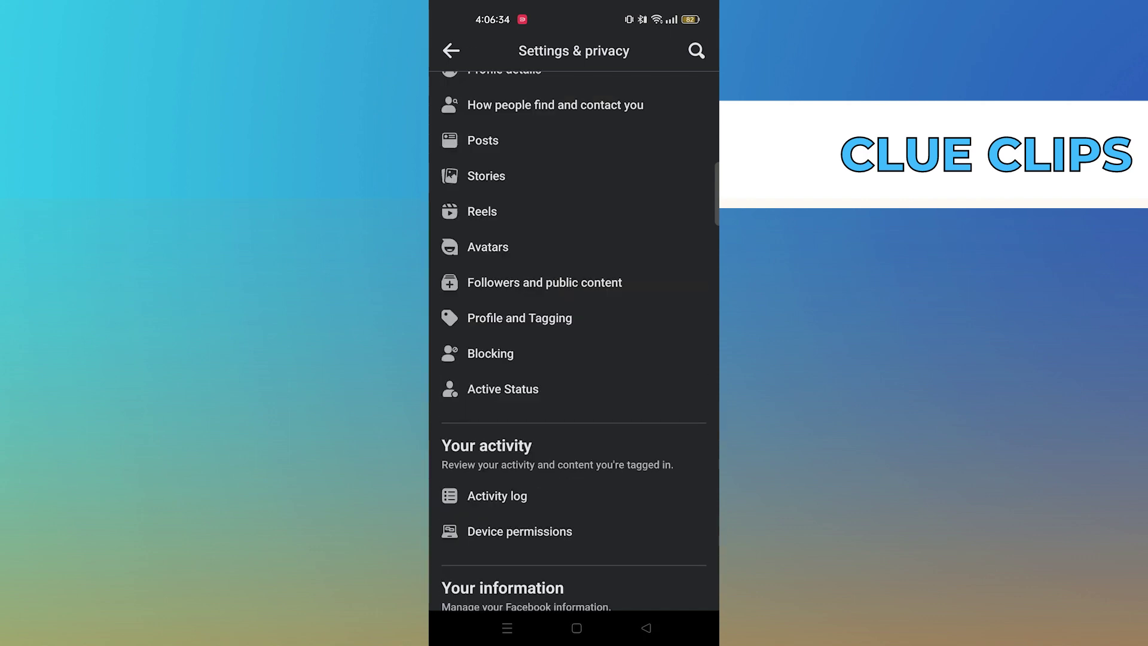
click(490, 354)
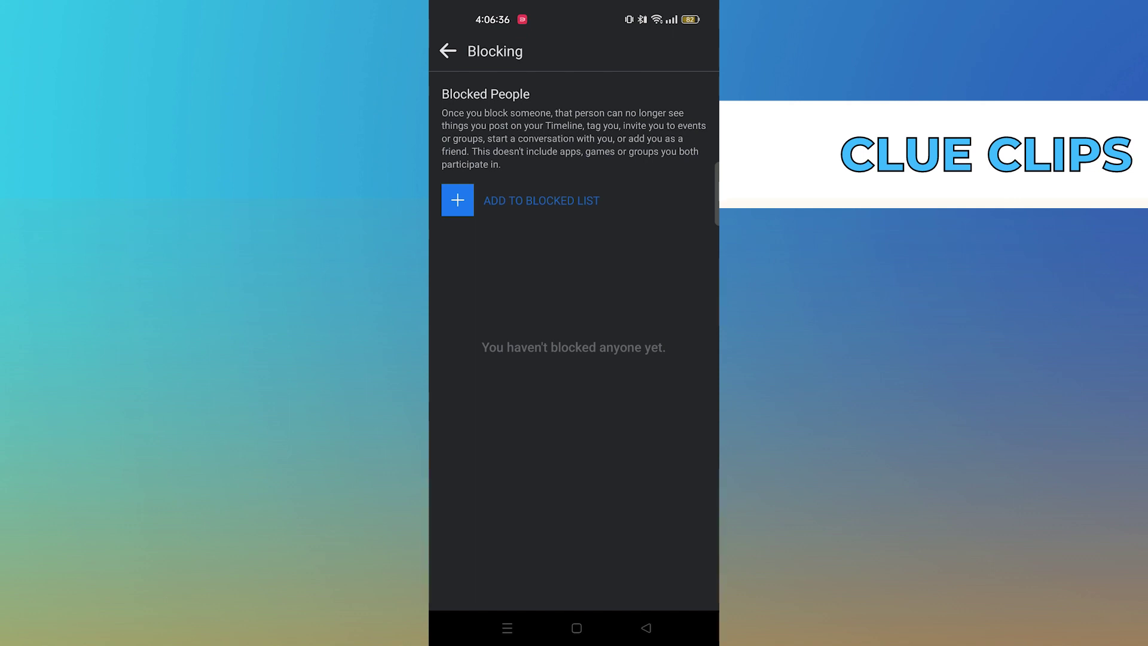
click(646, 628)
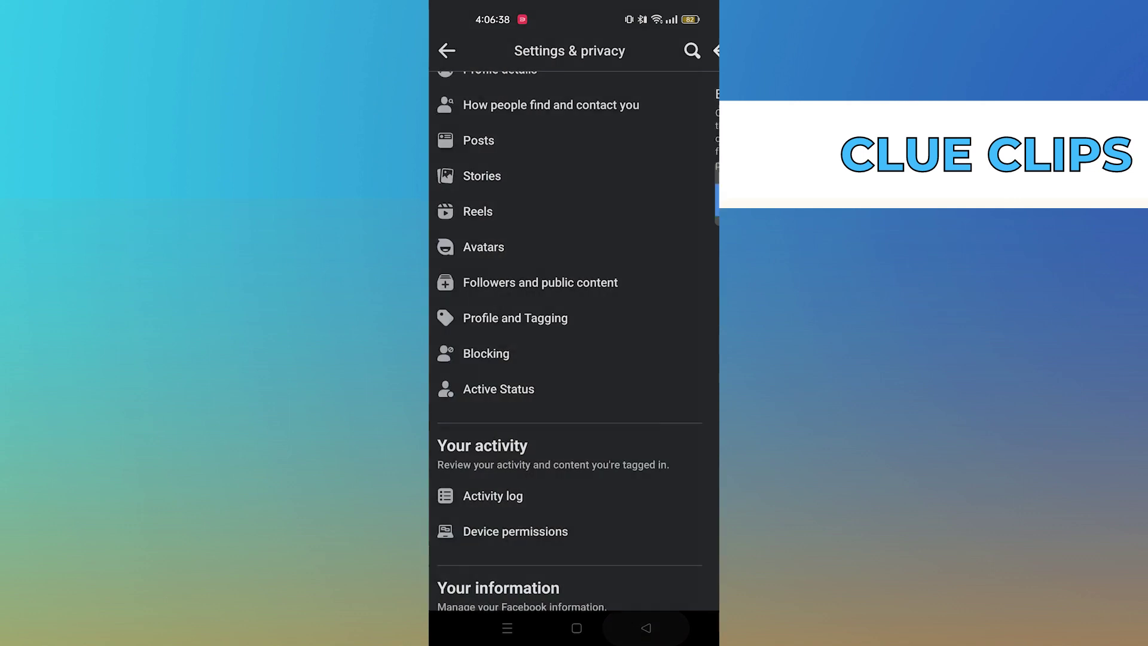
drag(587, 541, 678, 347)
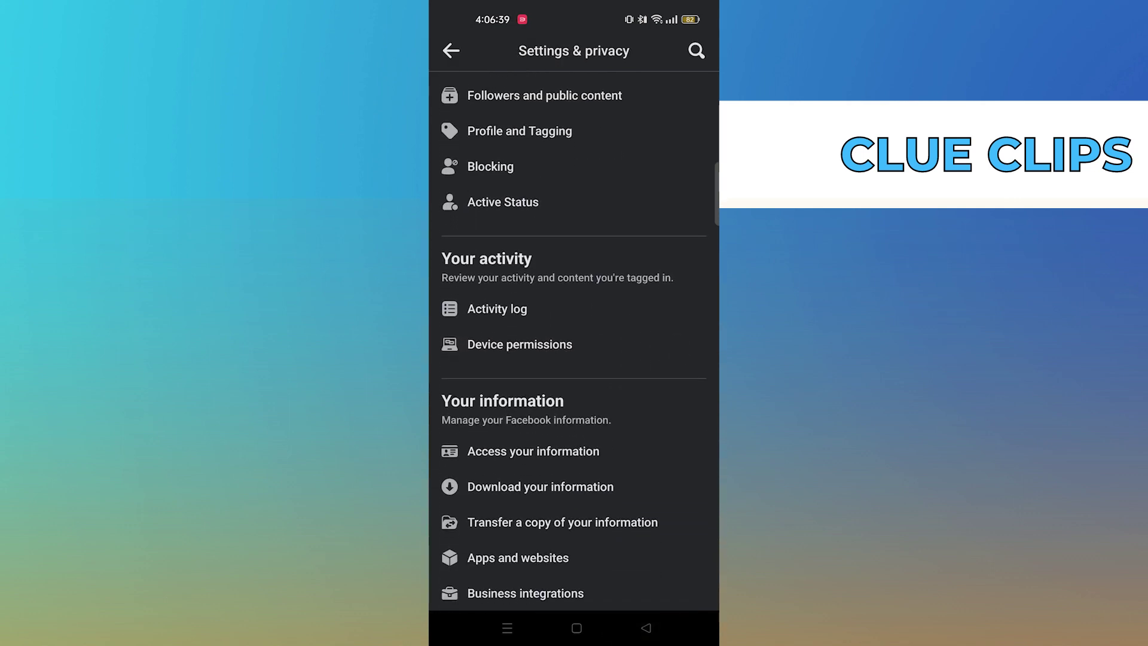
mouse_move(633, 520)
mouse_down()
mouse_move(645, 397)
mouse_move(684, 332)
mouse_up()
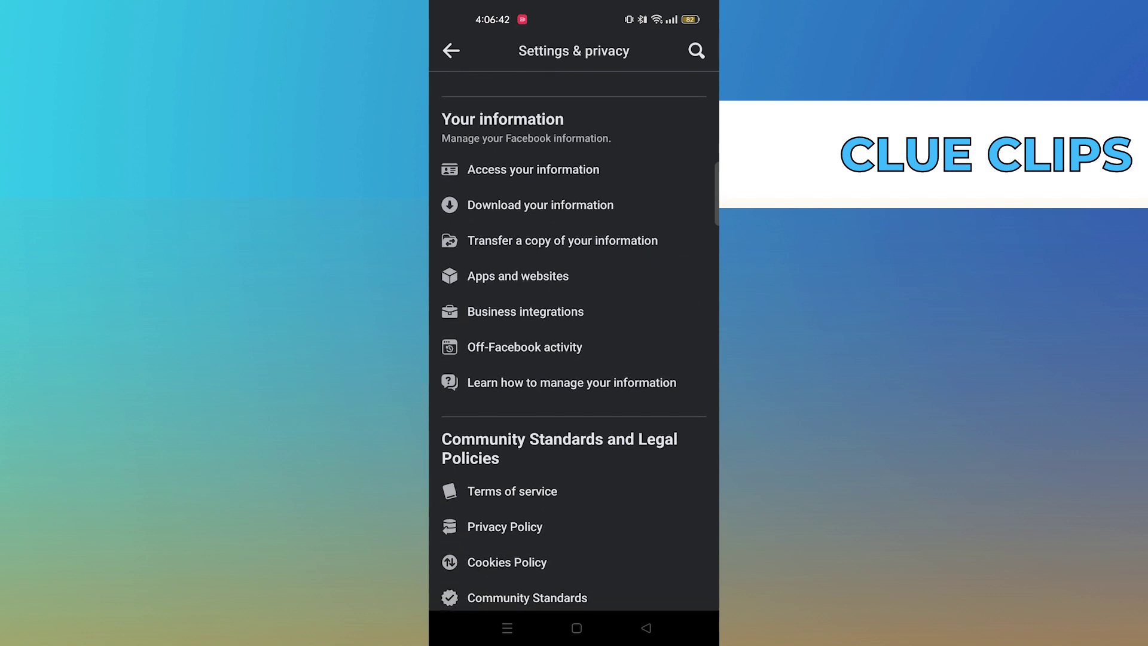
drag(632, 401, 658, 357)
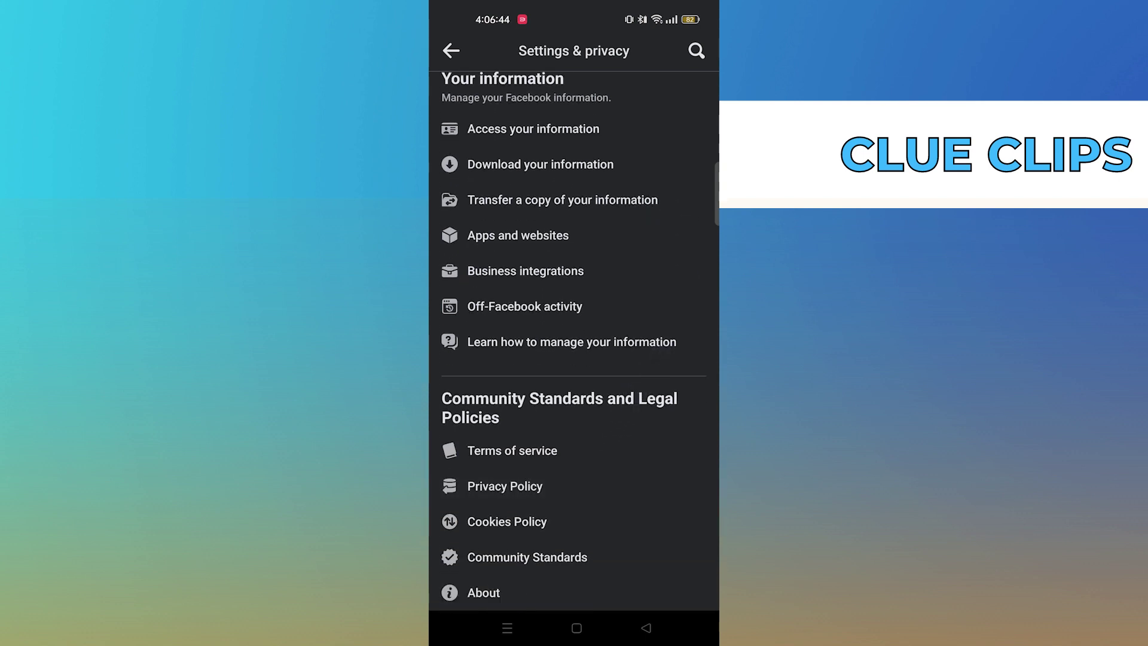
drag(582, 372, 582, 581)
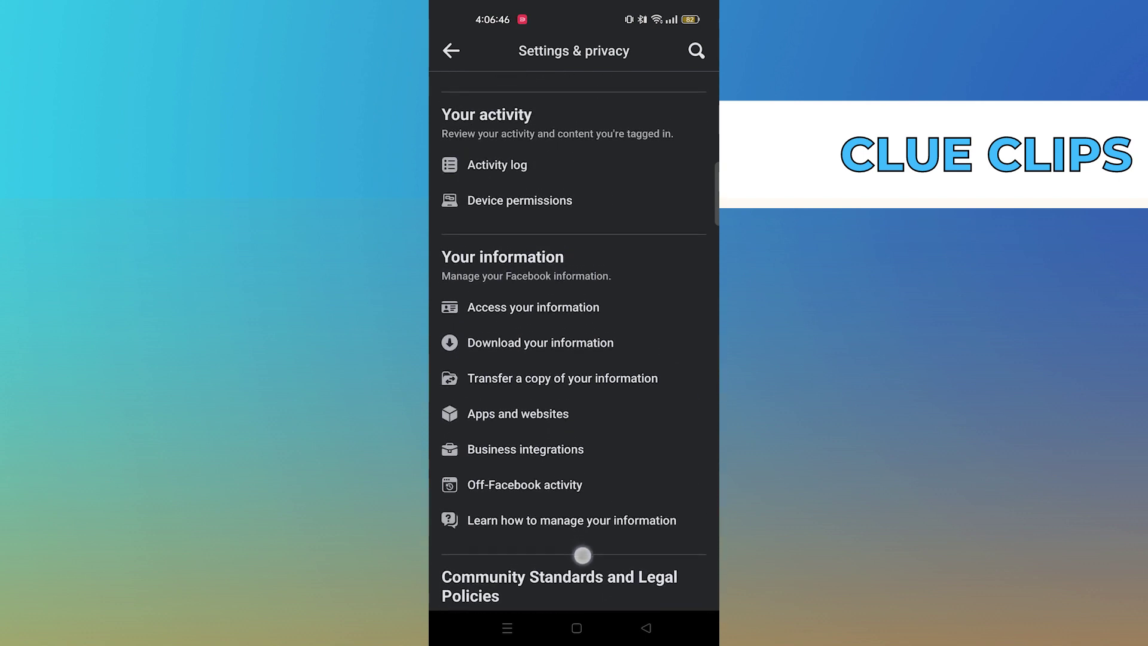
drag(584, 412, 580, 593)
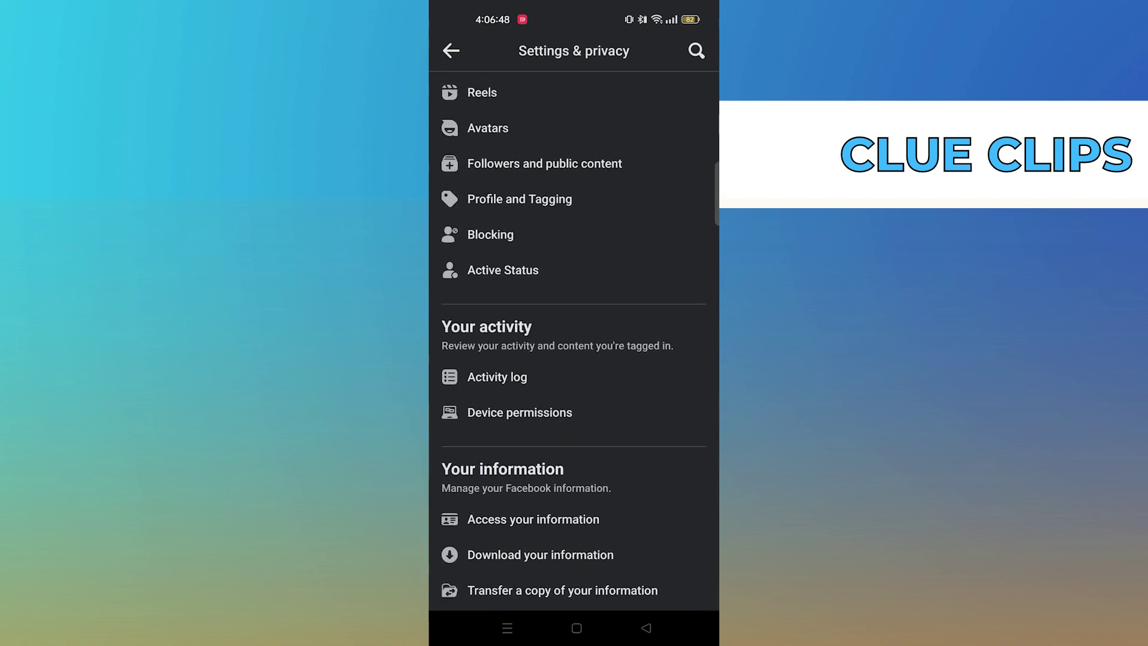
drag(574, 269, 574, 556)
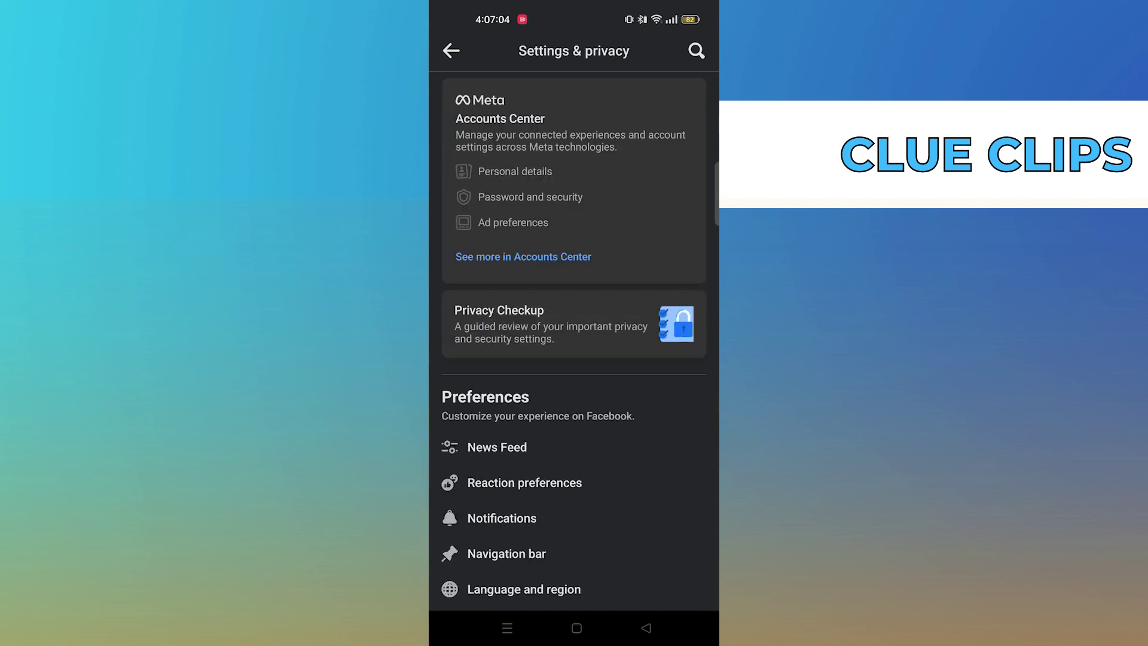
click(505, 257)
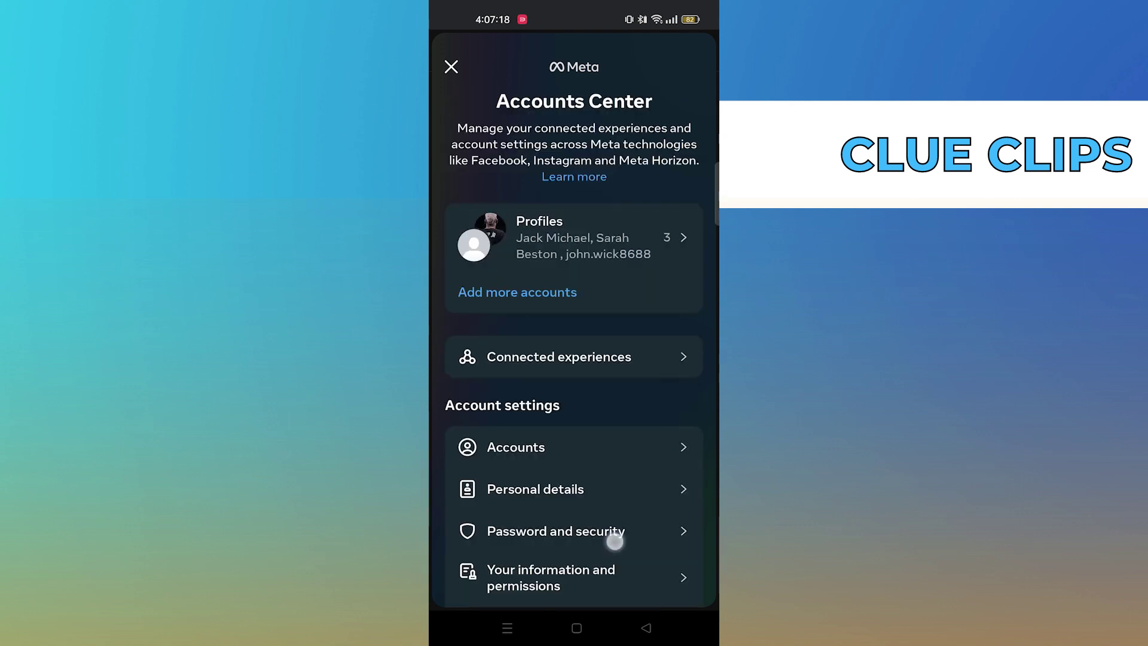
drag(615, 538, 671, 374)
click(677, 354)
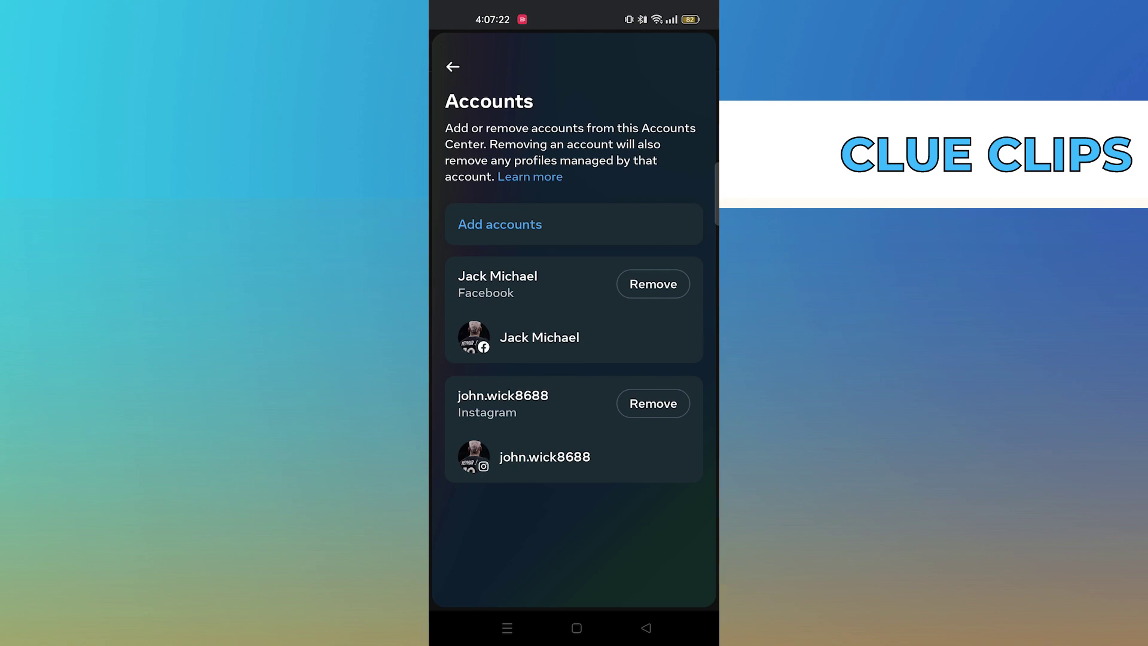
click(646, 628)
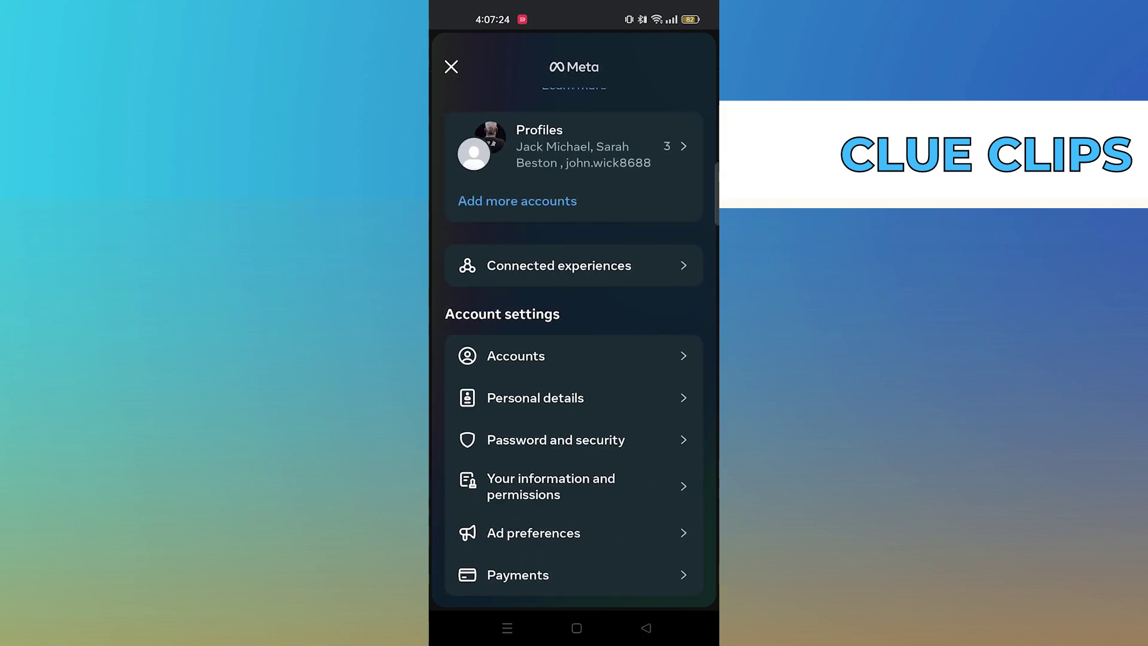
click(659, 438)
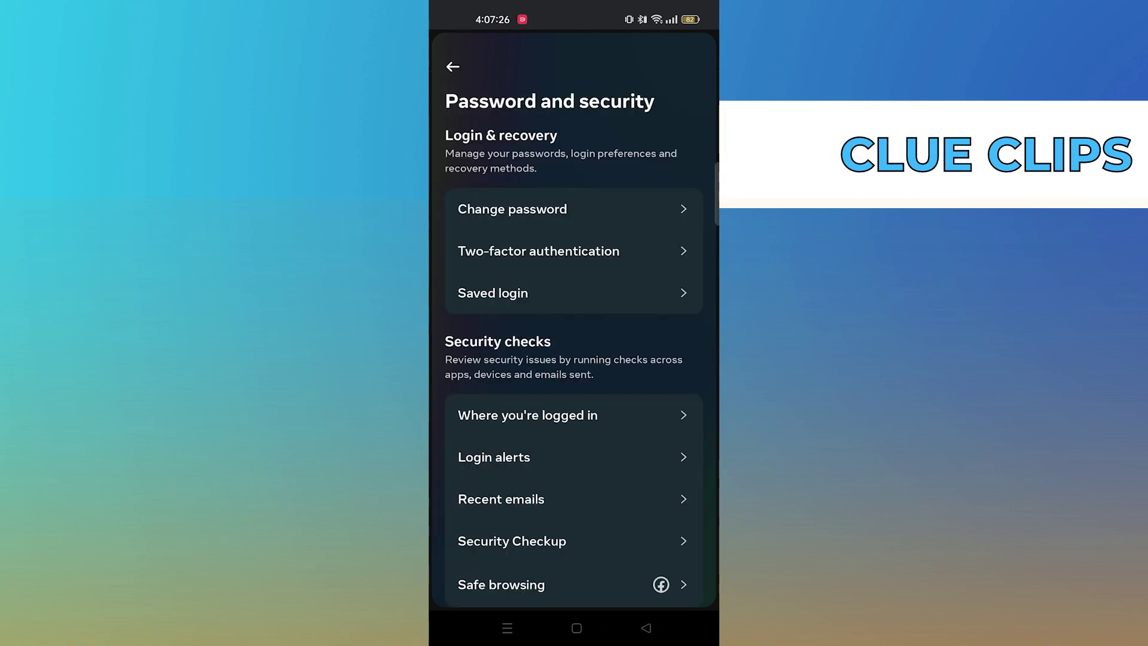
drag(638, 432, 637, 422)
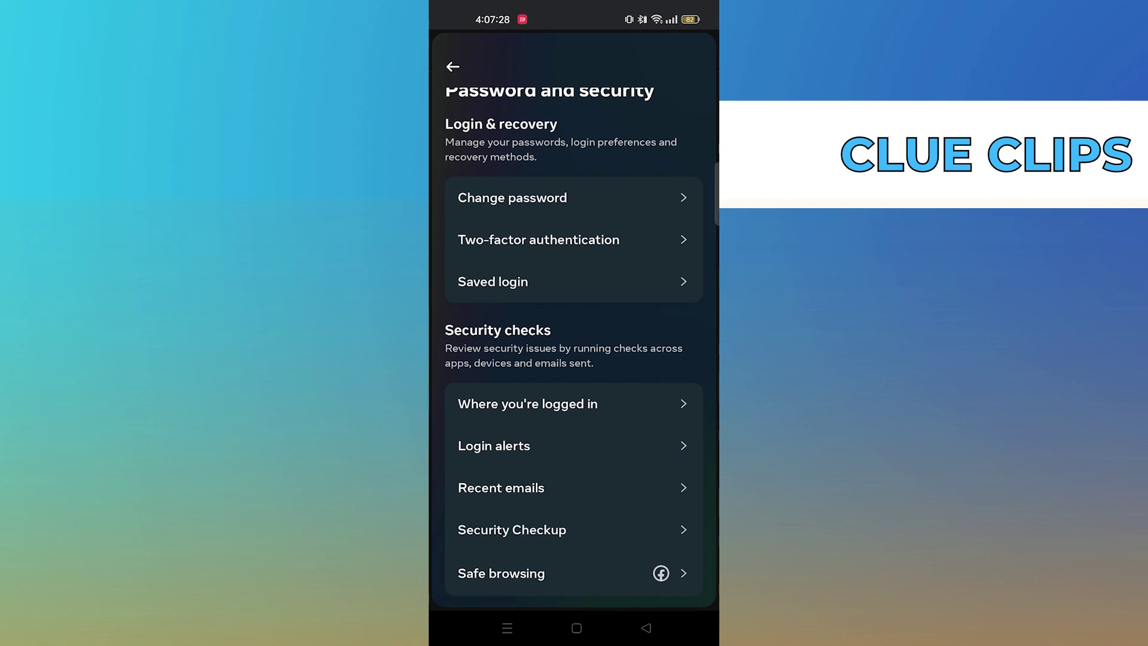
click(647, 628)
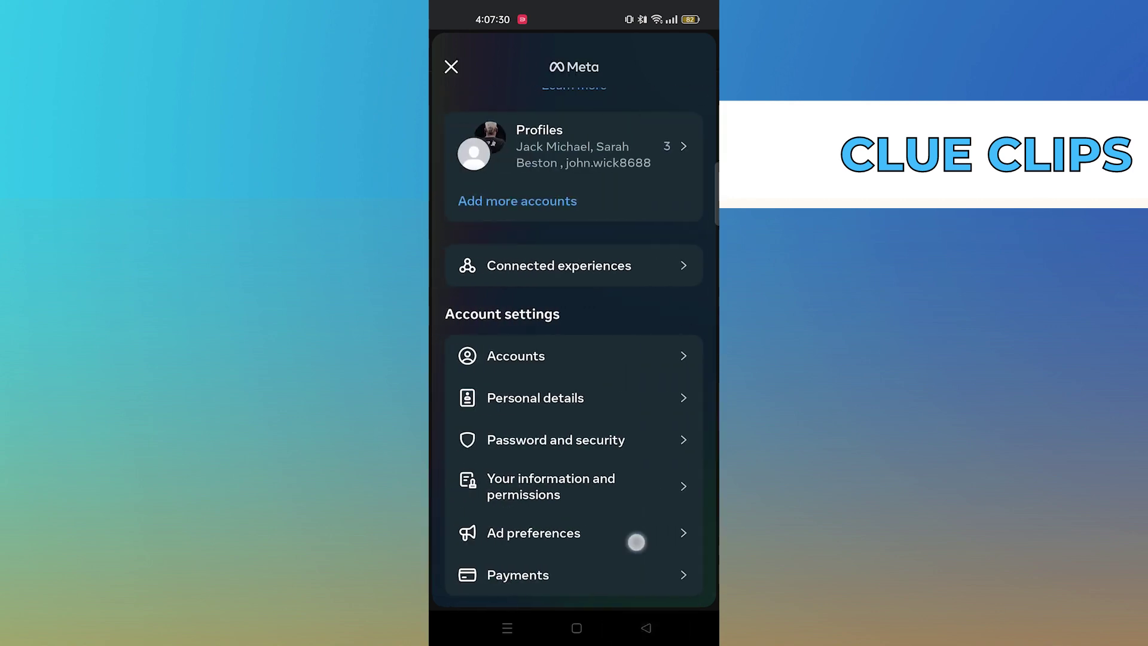
click(645, 632)
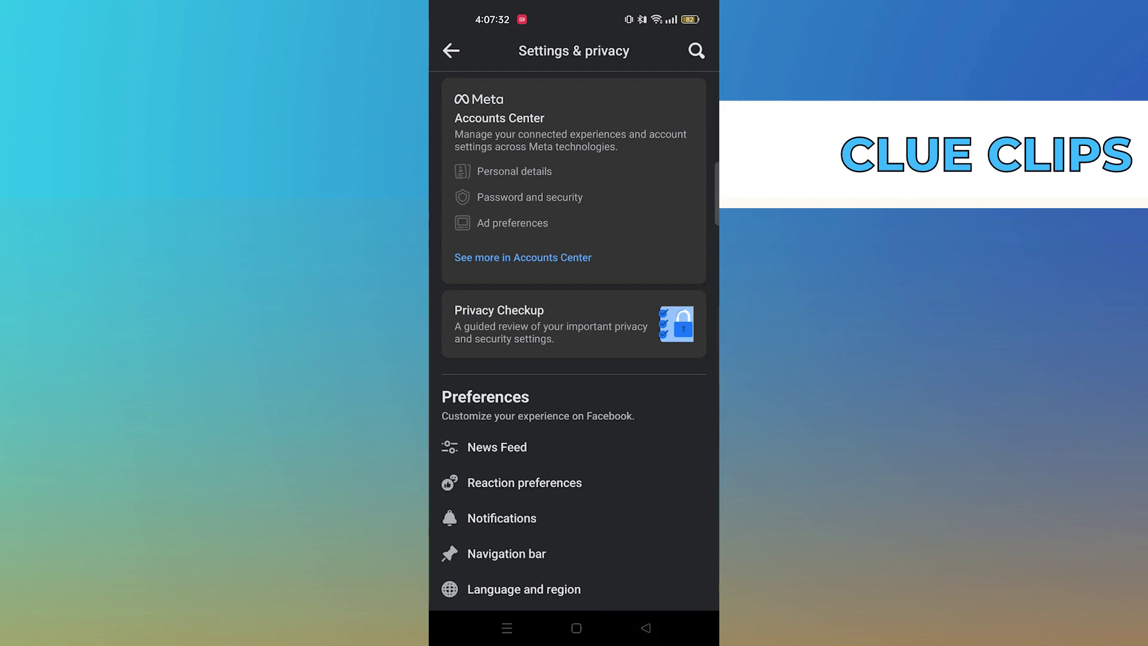
click(451, 50)
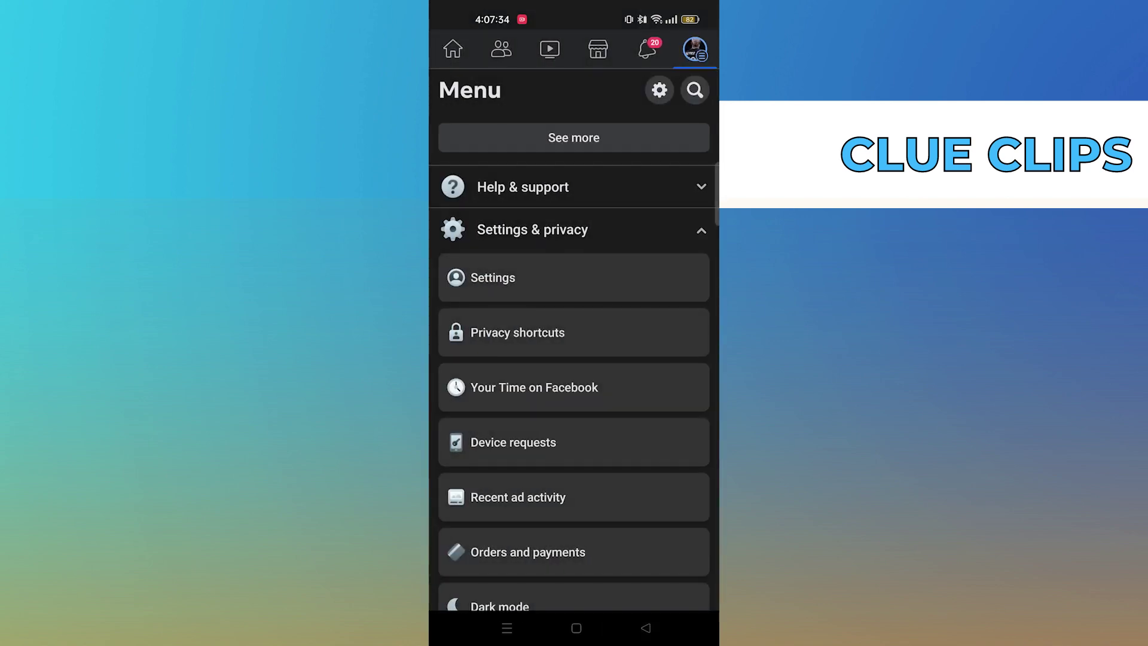
- From Home search, open a person's profile listed under Recent searches
click(453, 49)
click(661, 44)
click(496, 50)
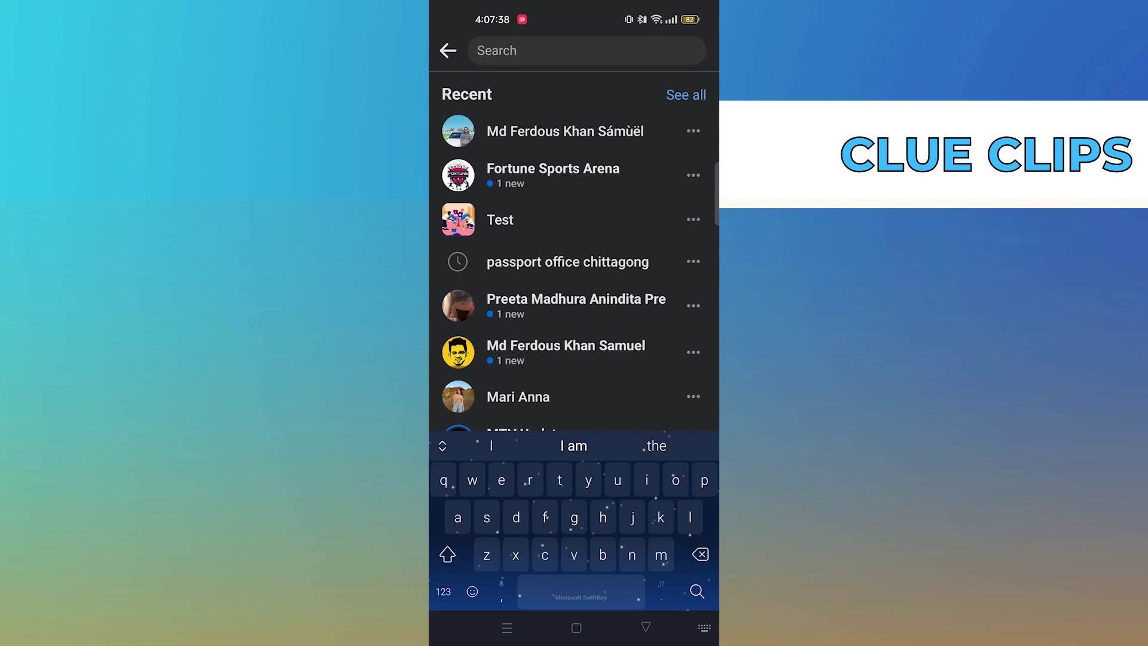
click(518, 397)
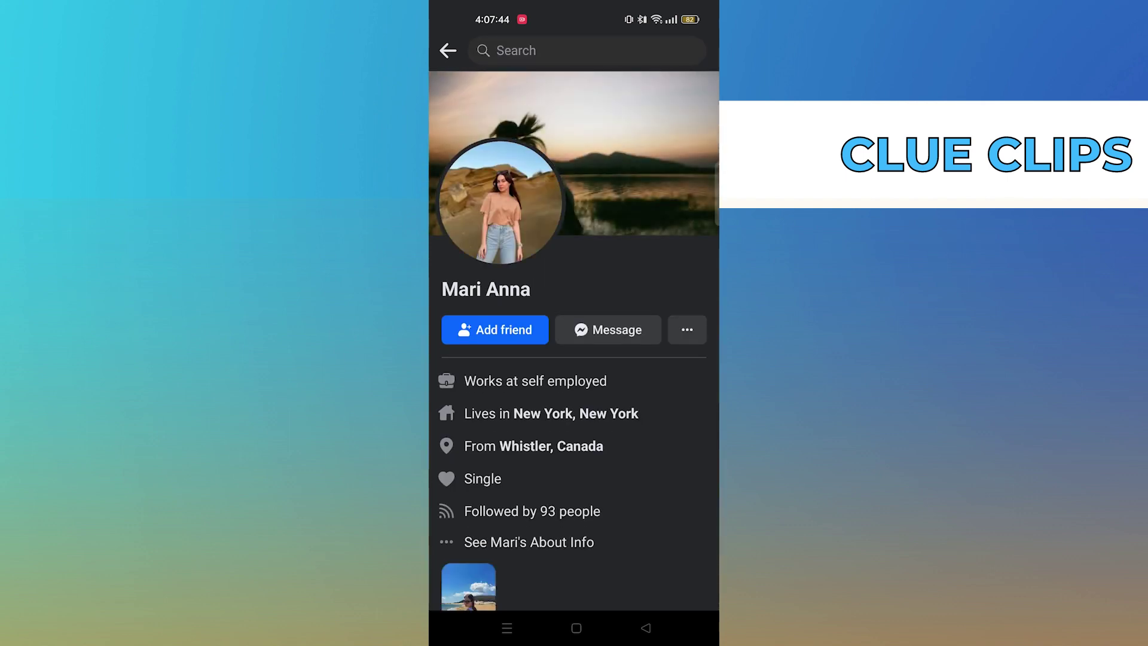
- Choose Report profile from this profile's more-options menu
click(687, 329)
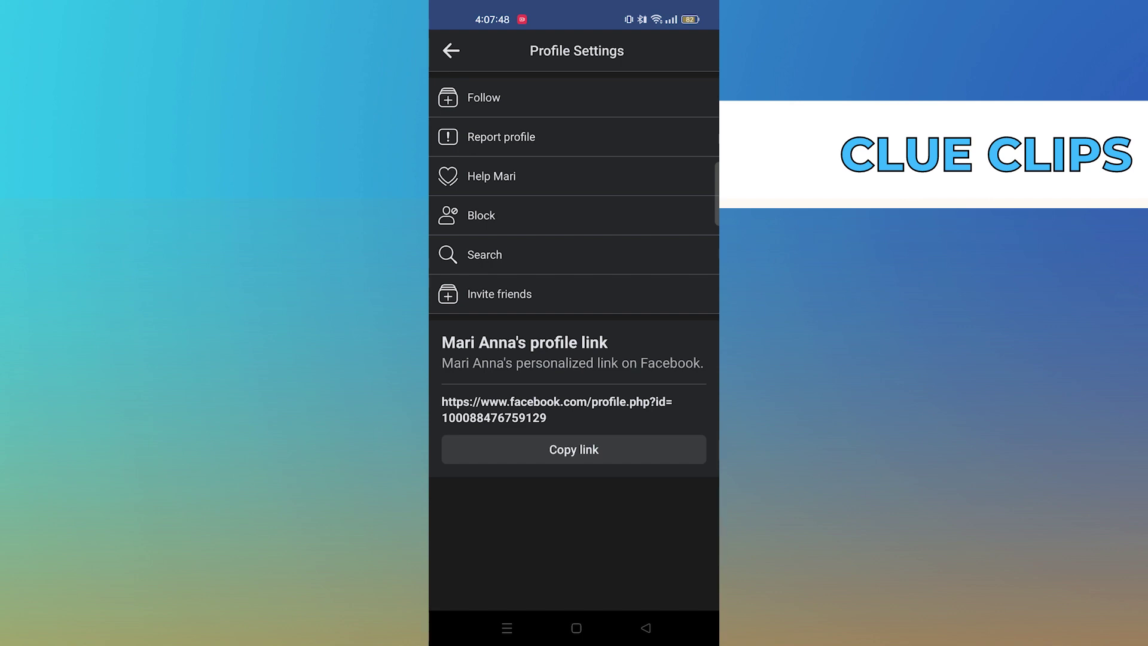
click(488, 133)
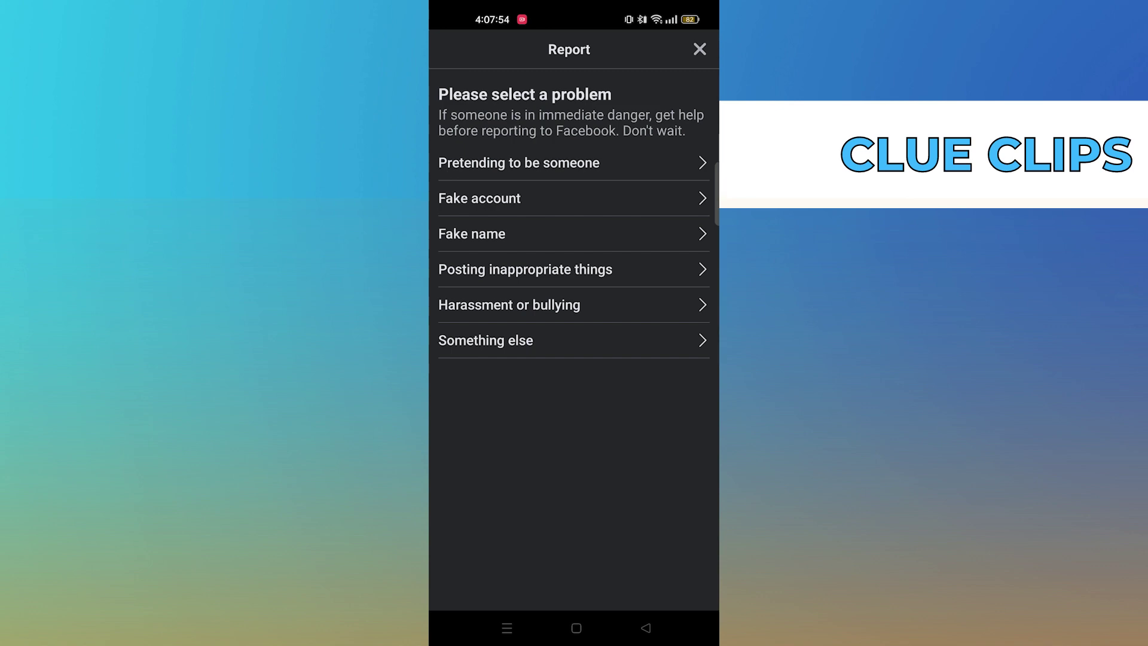
- Try the 'Pretending to be someone' > 'A friend' report path, then return and choose another problem
click(519, 163)
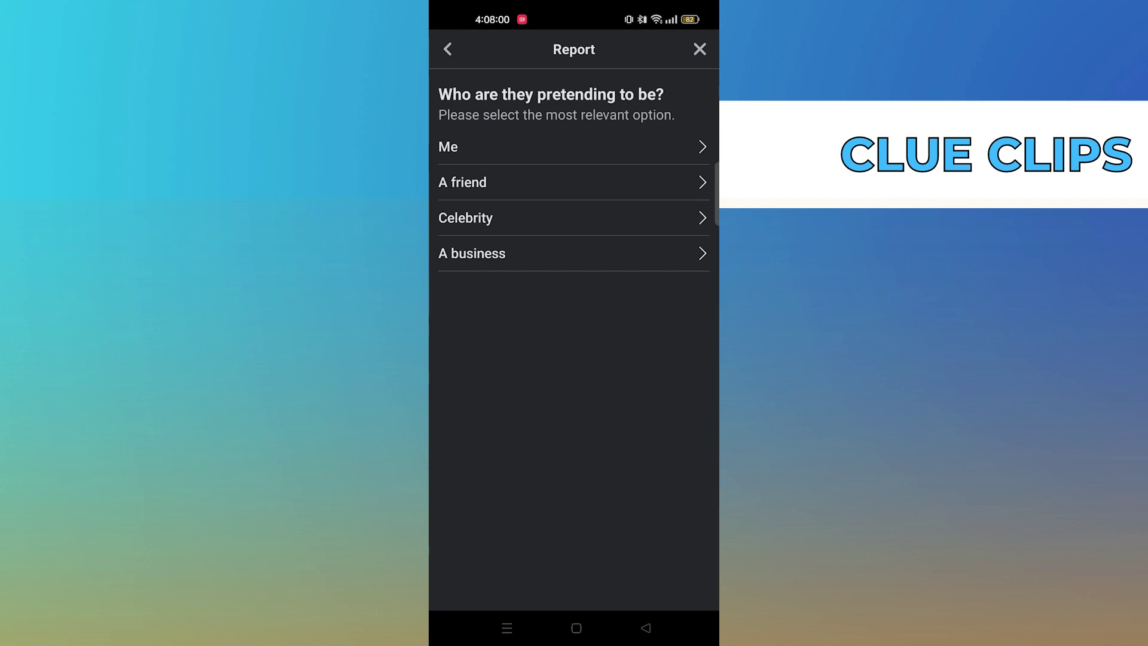
click(476, 190)
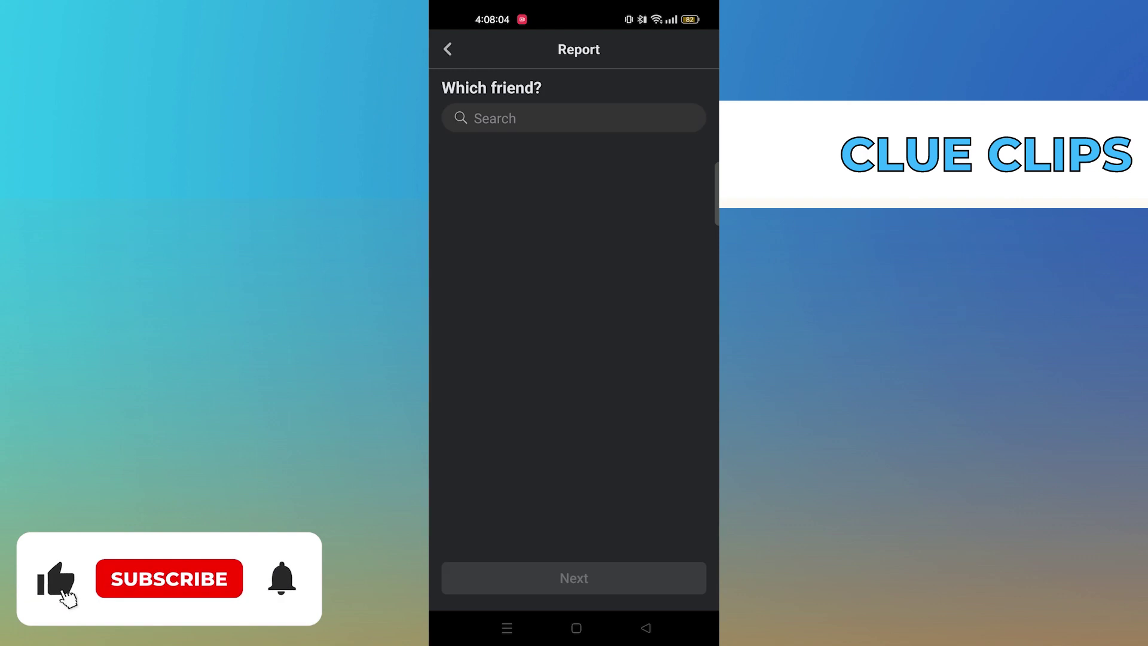
click(448, 50)
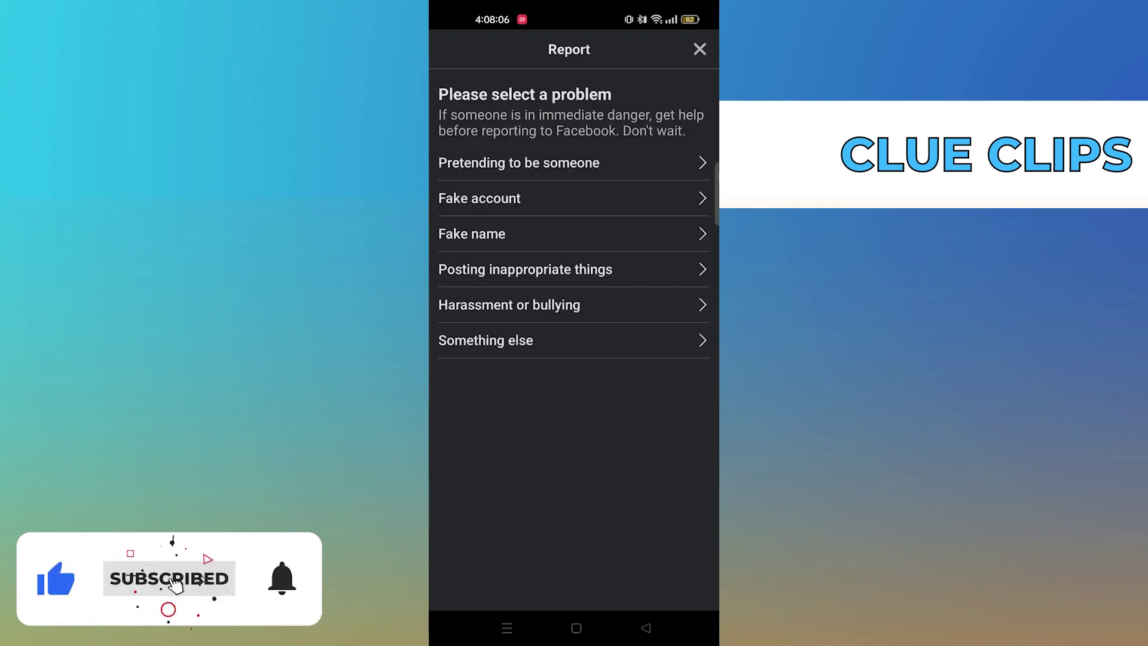
click(461, 201)
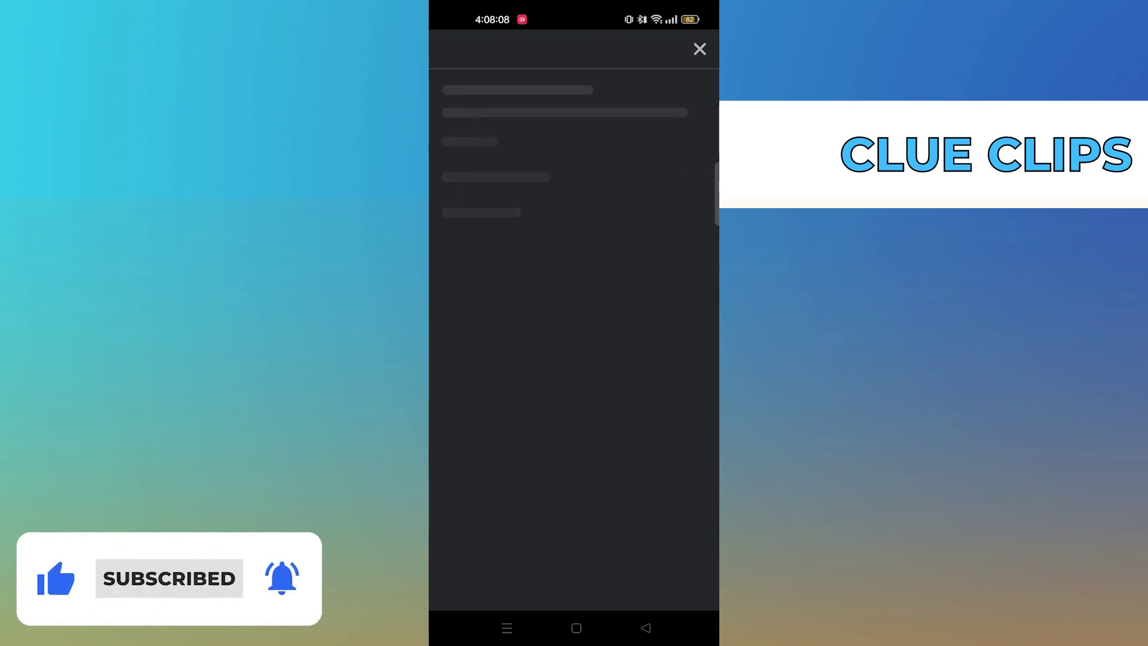